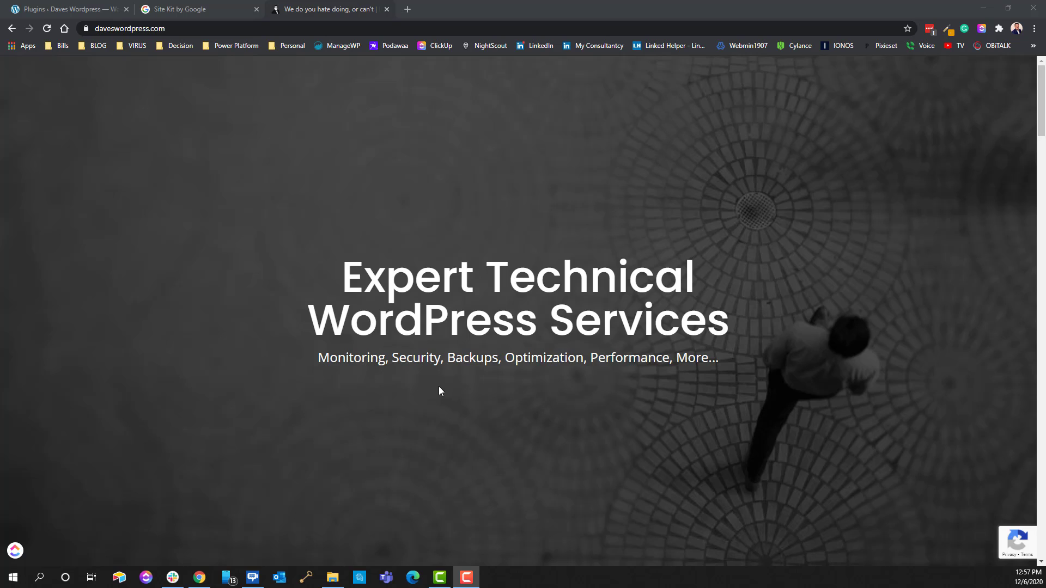
Step: Look over the Site Kit website and follow its install link to the plugin's WordPress.org page
{"action": "left_click", "coordinate": [199, 13]}
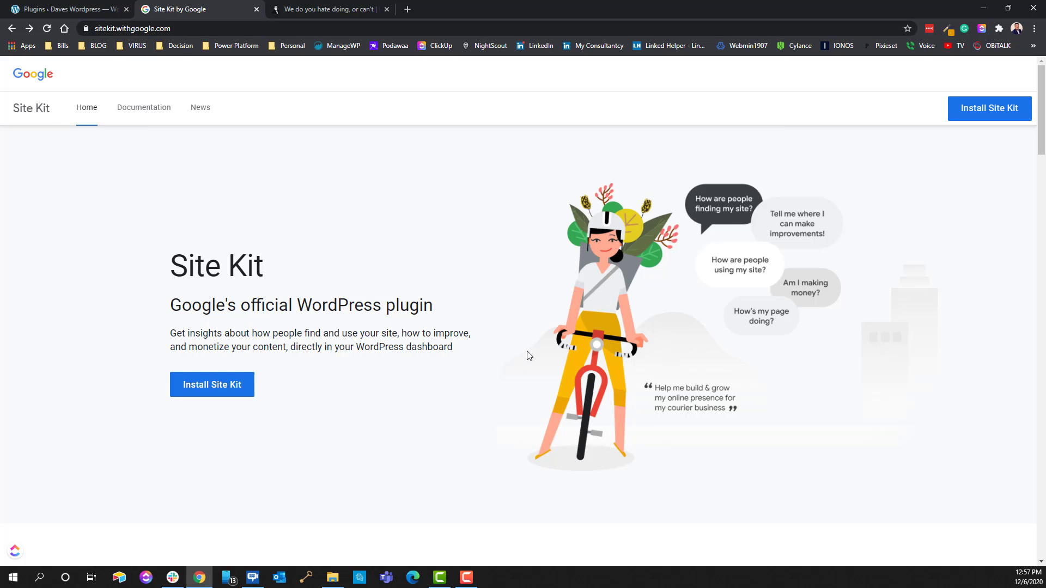
{"action": "left_click", "coordinate": [144, 109]}
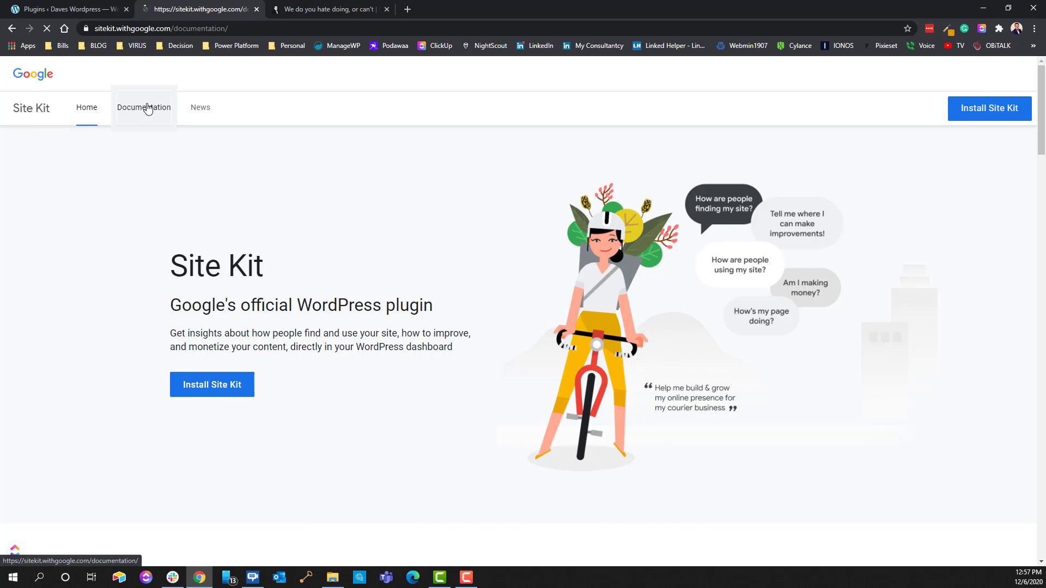
{"action": "left_click", "coordinate": [976, 110]}
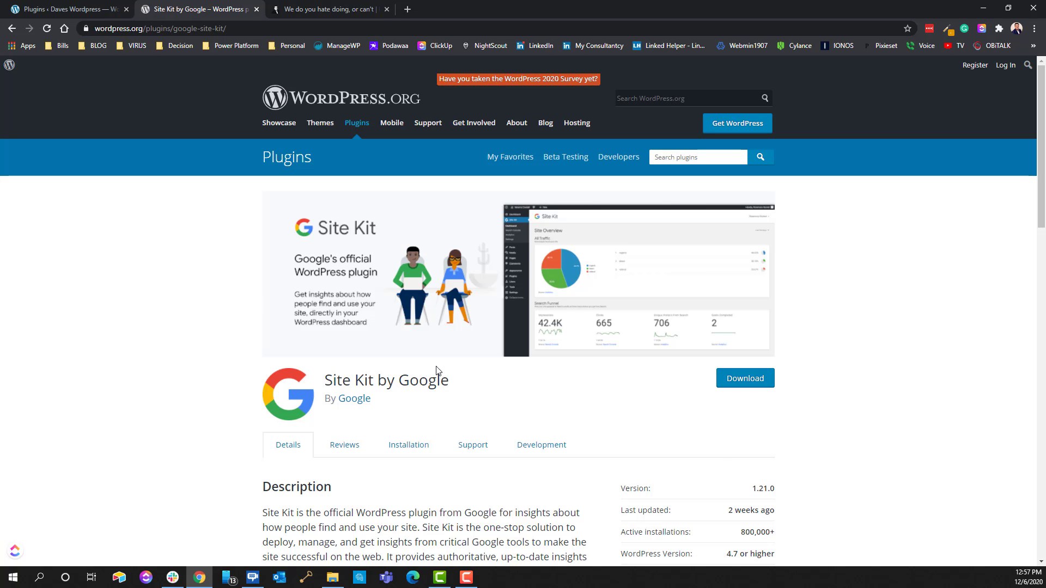
Step: Activate the Site Kit by Google plugin on the local site at site-a.localhost
{"action": "left_click", "coordinate": [66, 15]}
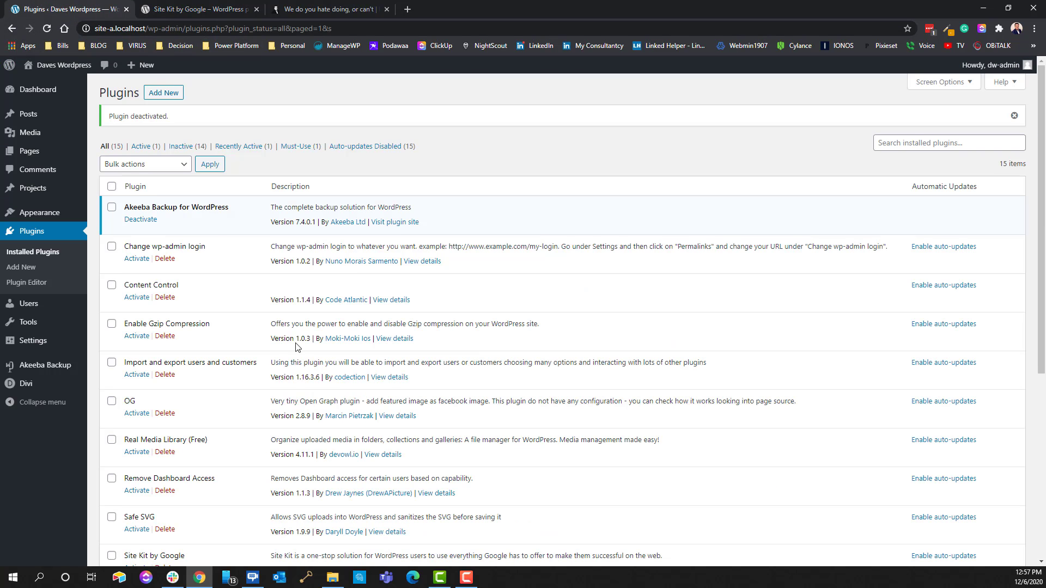
{"action": "scroll", "coordinate": [296, 347], "scroll_direction": "down", "scroll_amount": 4}
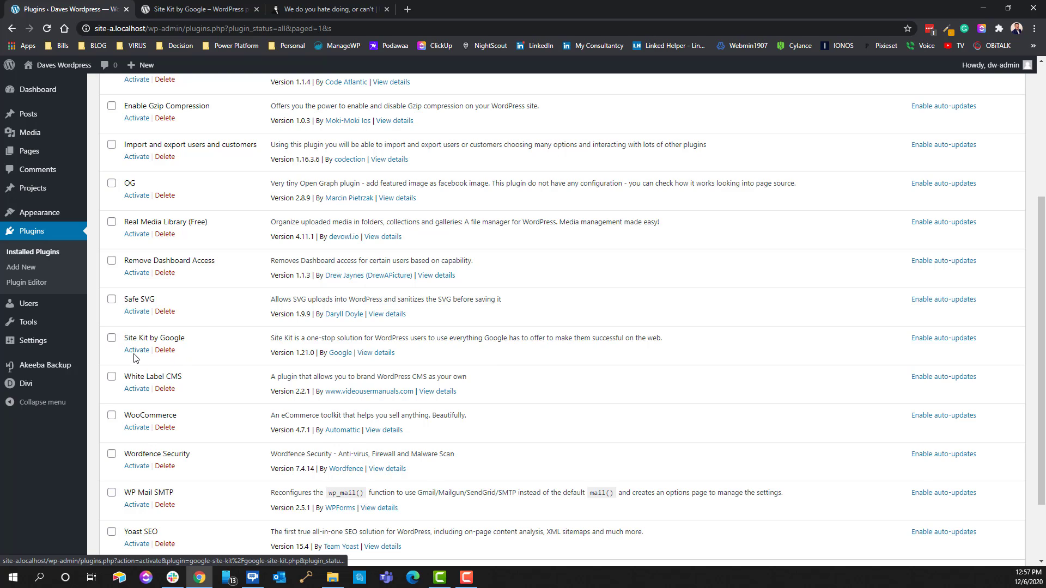
{"action": "left_click", "coordinate": [148, 28]}
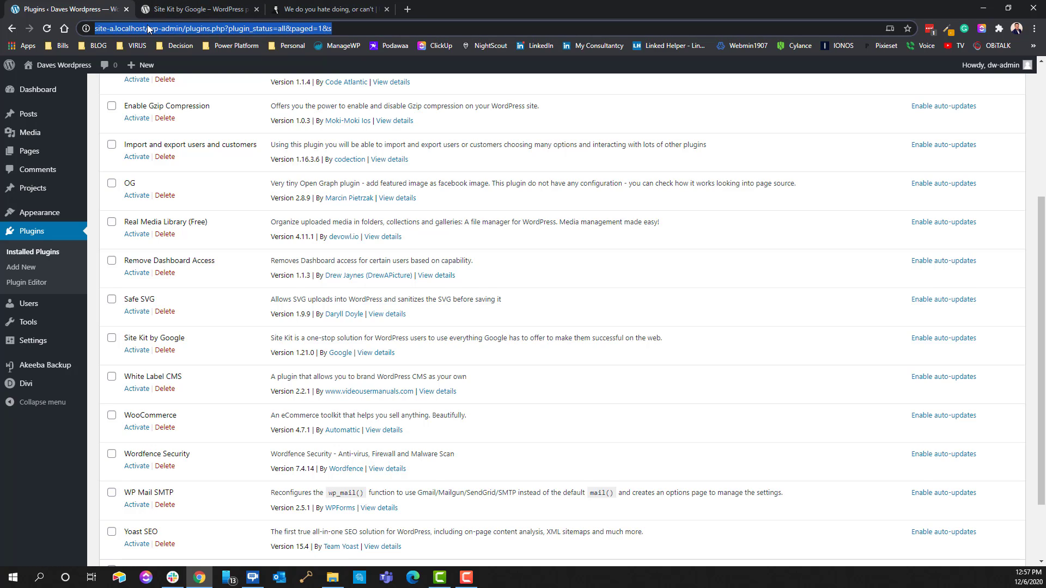
{"action": "left_click", "coordinate": [148, 28]}
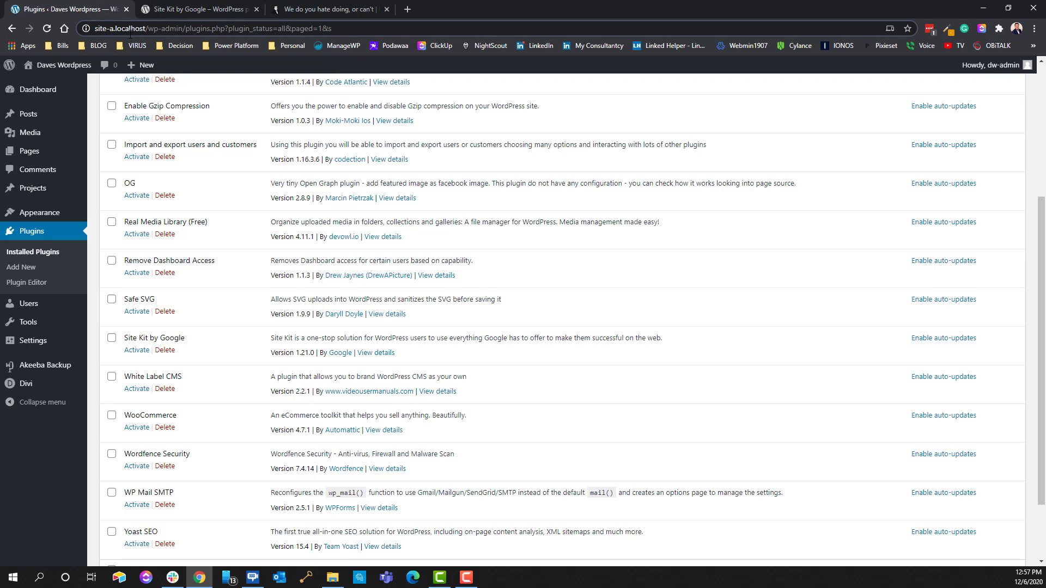
{"action": "left_click_drag", "start_coordinate": [147, 28], "coordinate": [95, 28]}
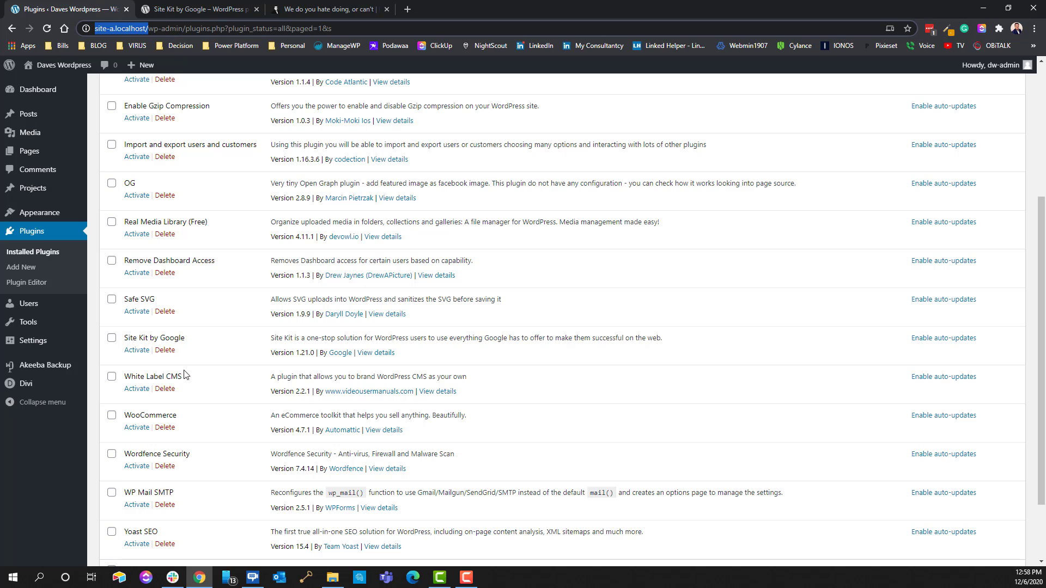
{"action": "left_click", "coordinate": [138, 351]}
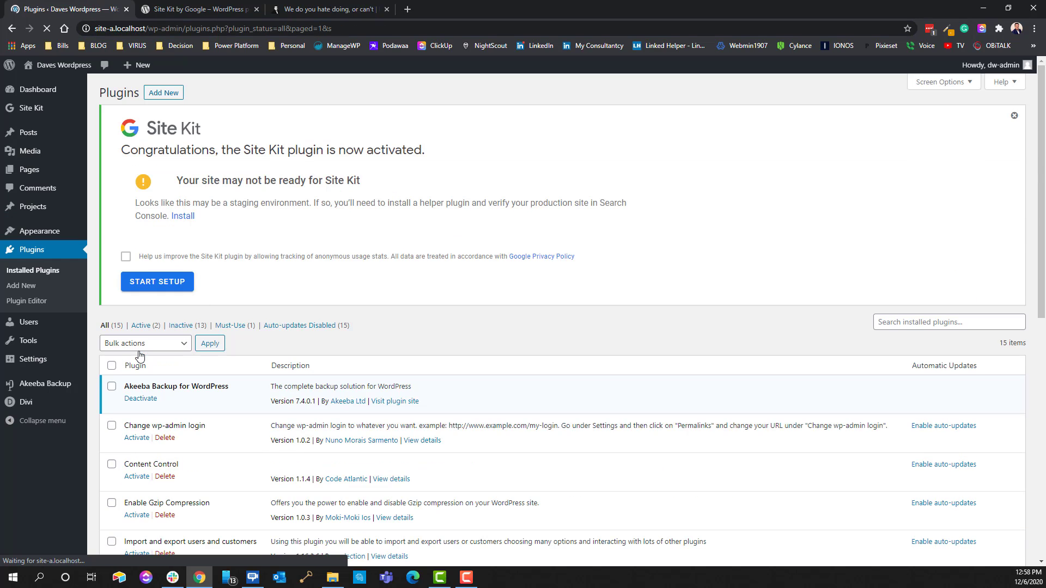
Step: Examine the Site Kit activation notice about the staging environment and its setup option on the local site
{"action": "left_click_drag", "start_coordinate": [185, 181], "coordinate": [388, 171]}
{"action": "left_click", "coordinate": [381, 189]}
{"action": "left_click_drag", "start_coordinate": [205, 202], "coordinate": [325, 203]}
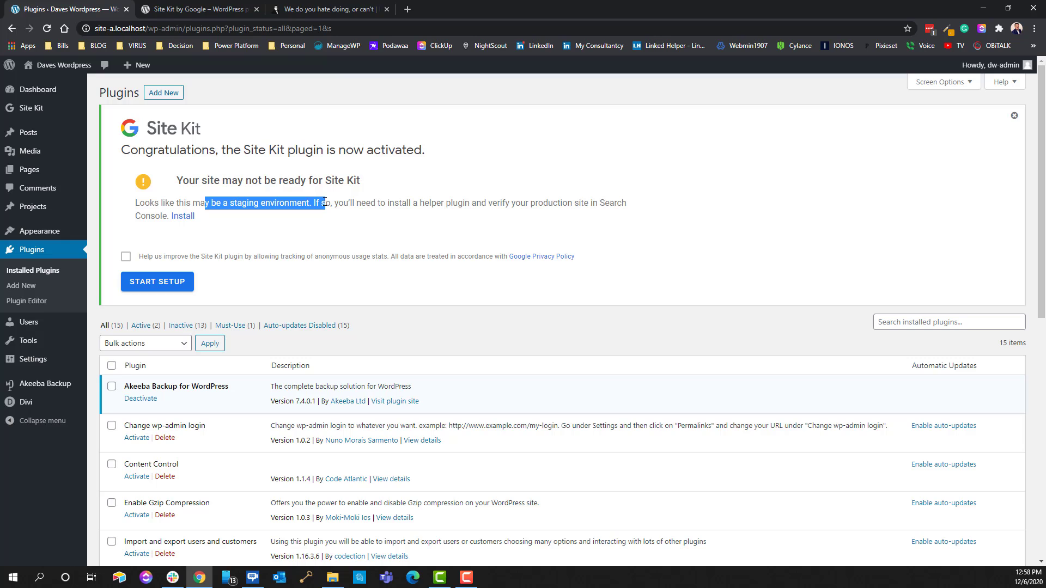
{"action": "left_click", "coordinate": [437, 208]}
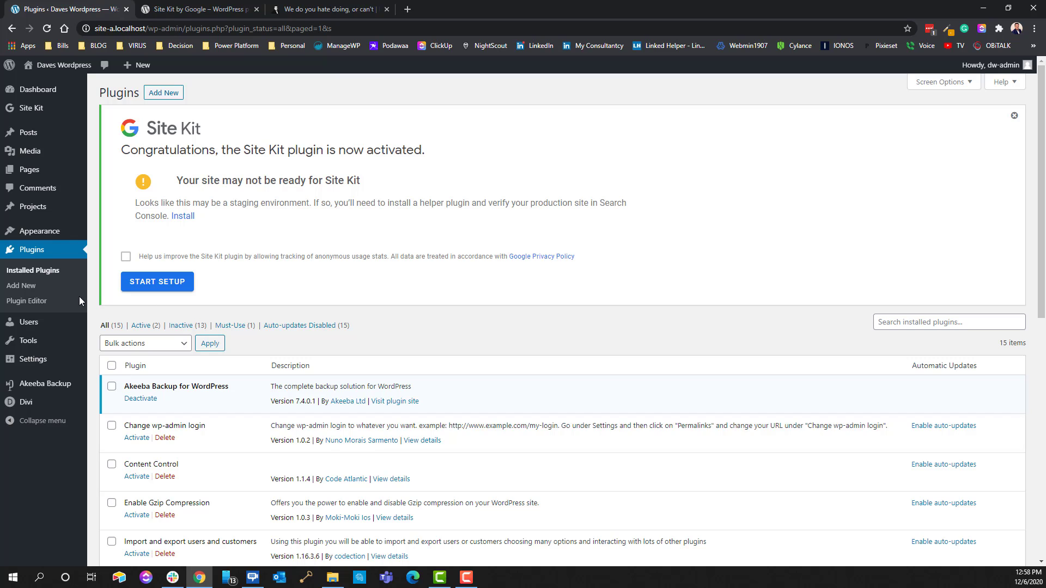
{"action": "left_click", "coordinate": [156, 283]}
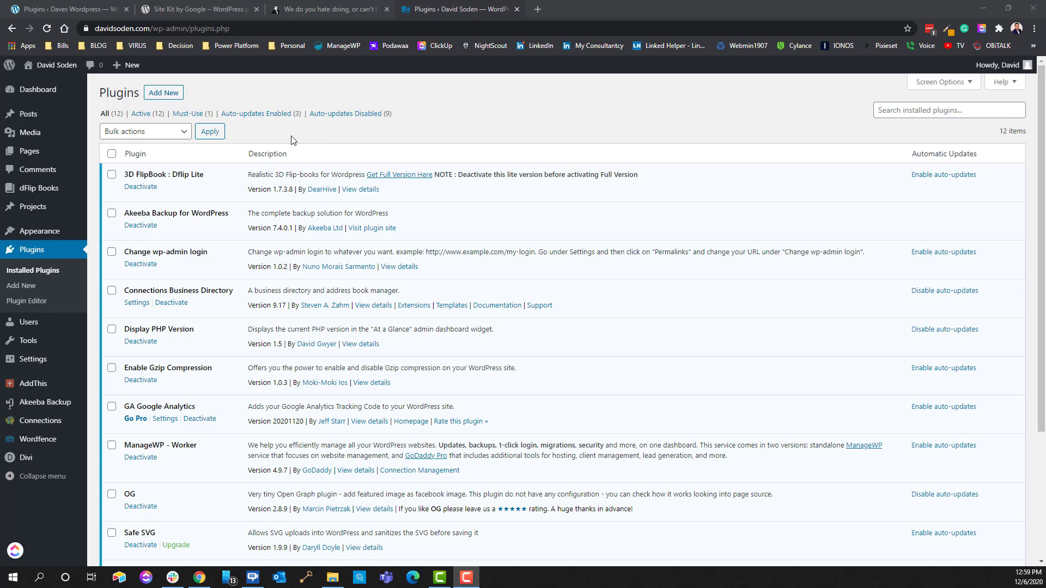
Step: Search for new plugins on the live site with "site kit google" and install Site Kit by Google
{"action": "left_click", "coordinate": [162, 97]}
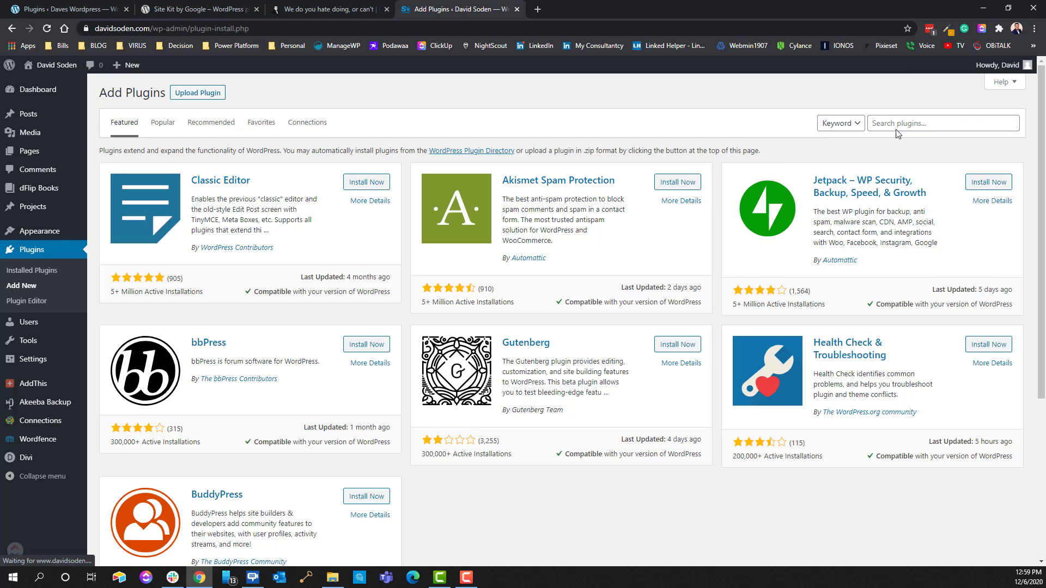
{"action": "left_click", "coordinate": [901, 122]}
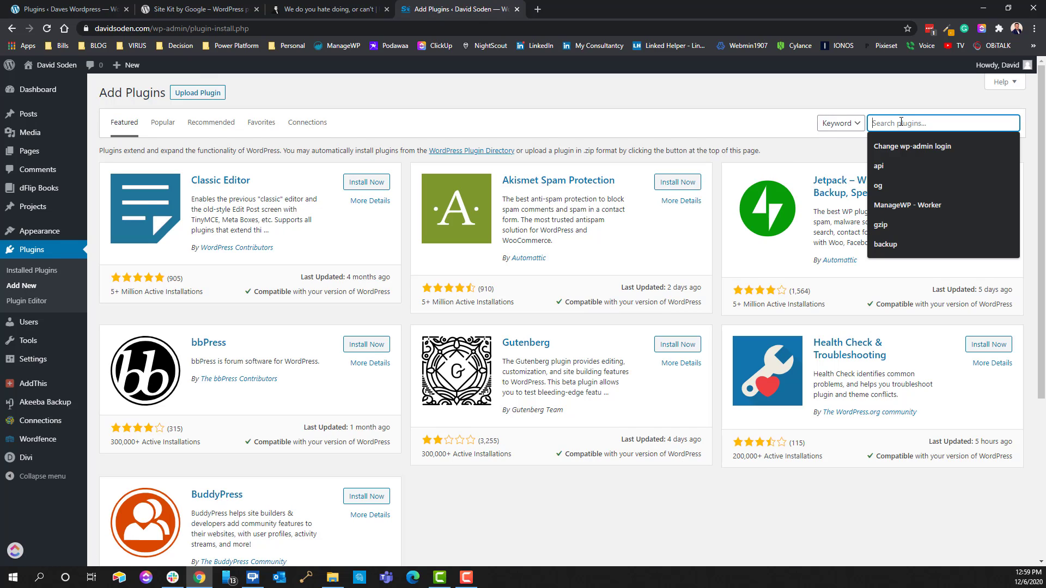
{"action": "type", "text": "s"}
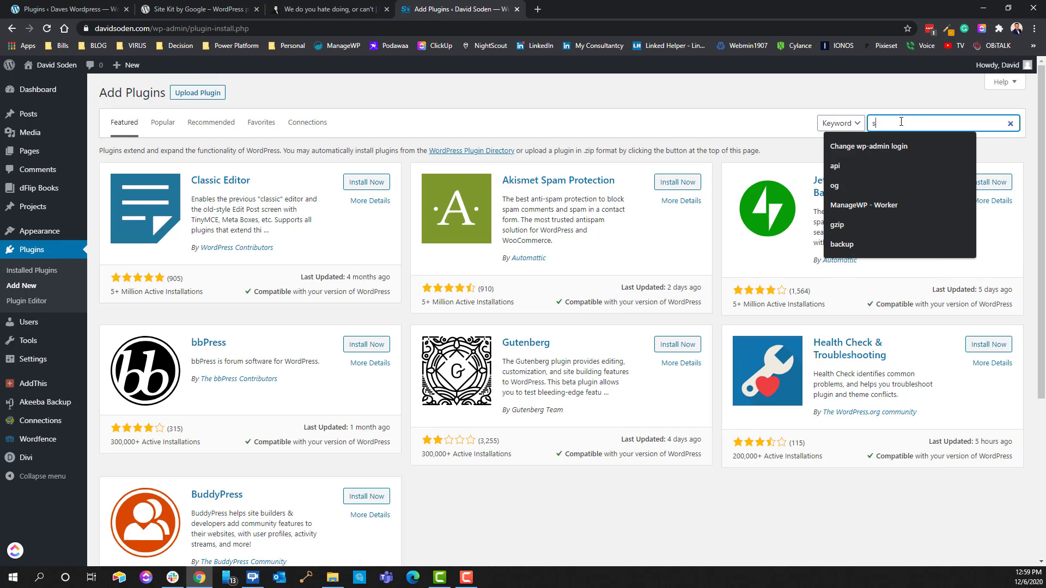
{"action": "type", "text": "ite kit "}
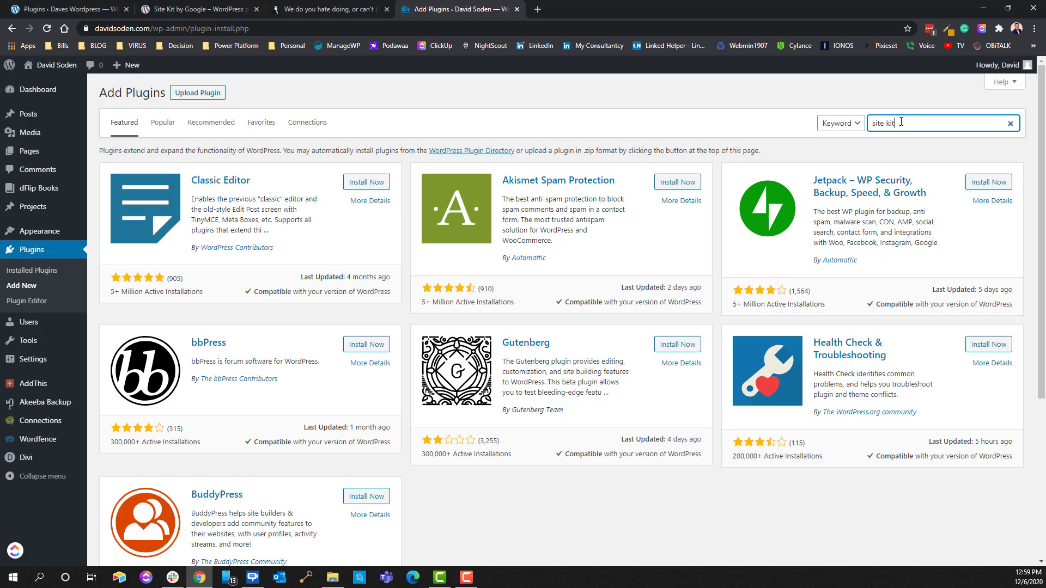
{"action": "type", "text": "google"}
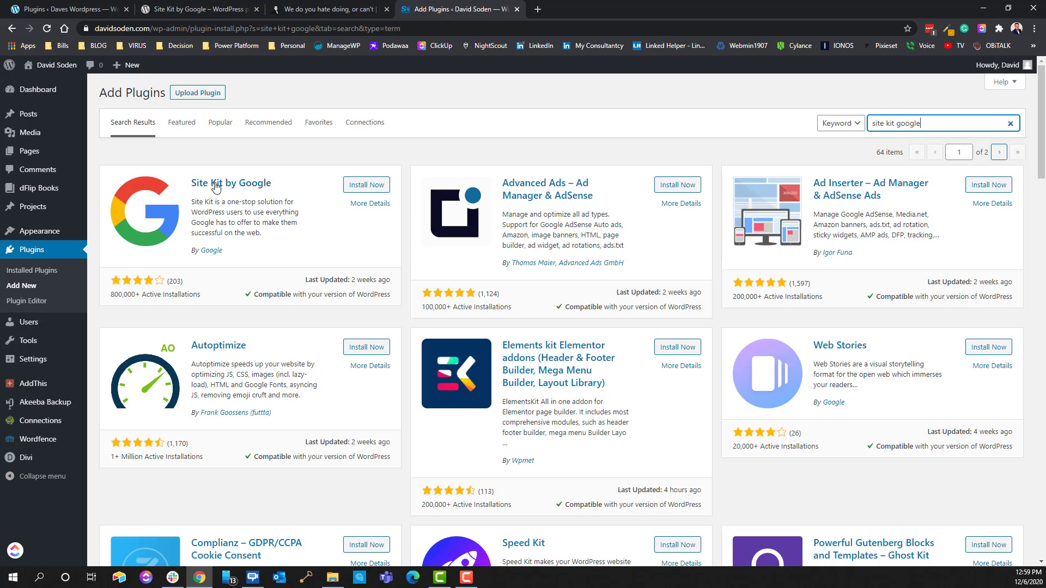
{"action": "left_click", "coordinate": [361, 186]}
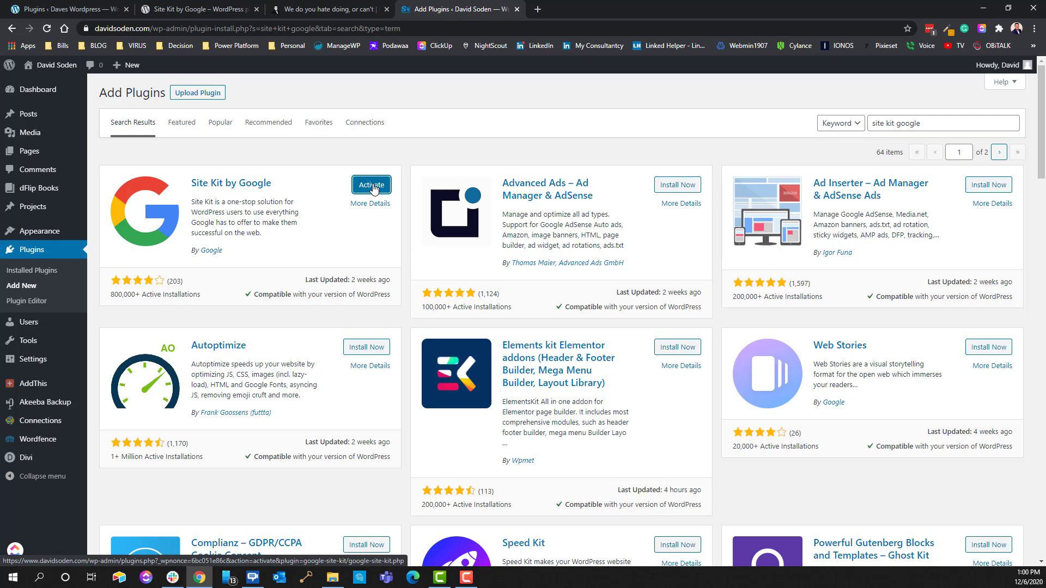
Step: Activate Site Kit by Google from the live site's list of installed plugins
{"action": "left_click", "coordinate": [39, 248]}
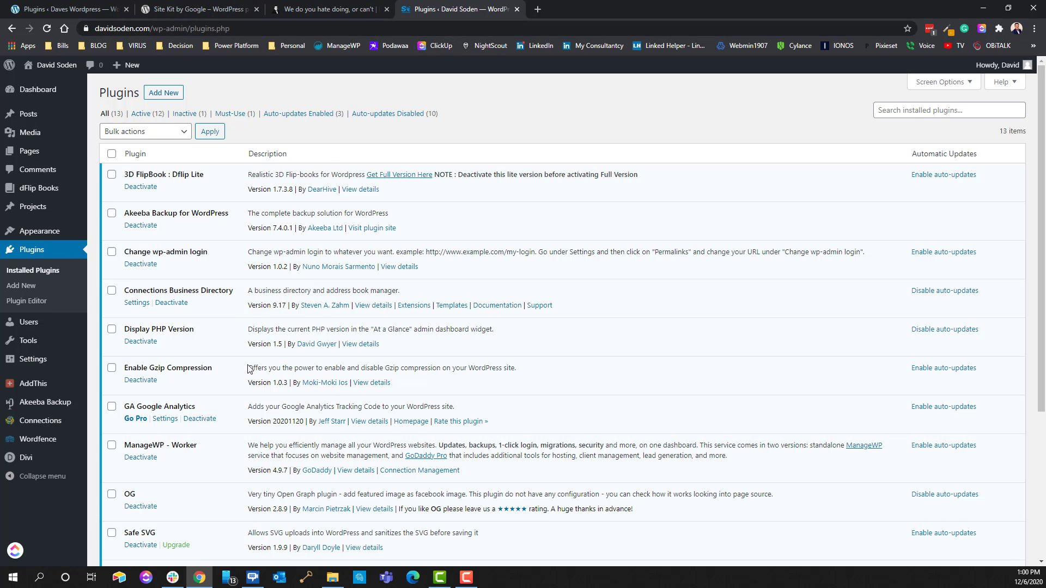
{"action": "scroll", "coordinate": [231, 388], "scroll_direction": "down", "scroll_amount": 2}
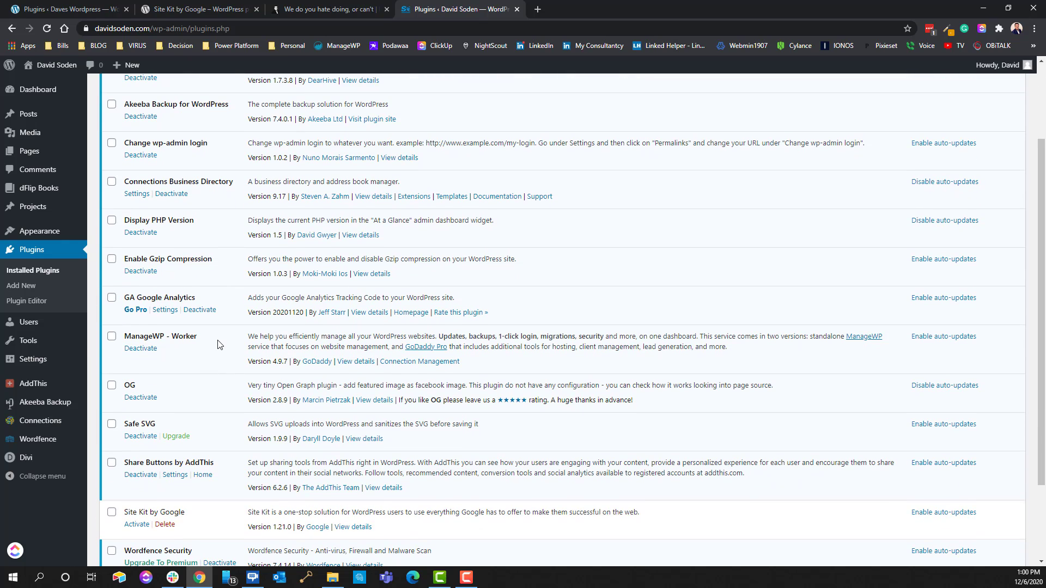
{"action": "scroll", "coordinate": [218, 345], "scroll_direction": "down", "scroll_amount": 2}
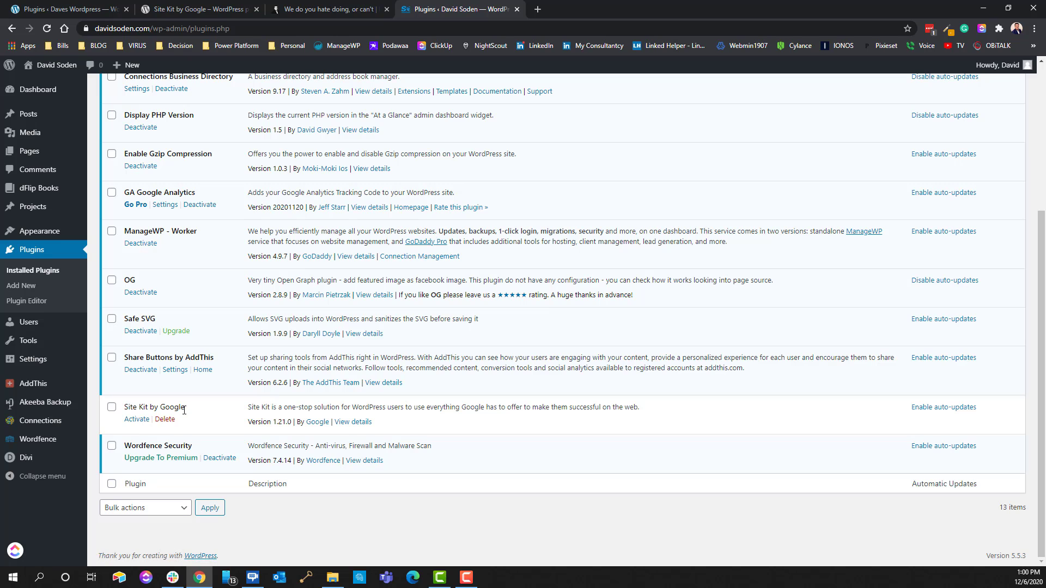
{"action": "left_click", "coordinate": [137, 420]}
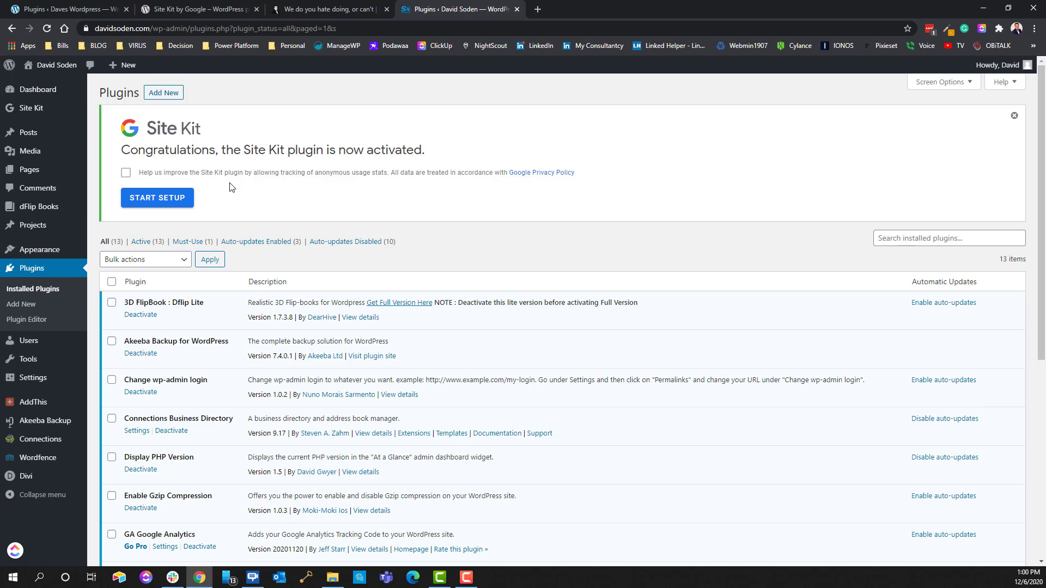
Step: Start the Site Kit setup, sign in with the site owner's Google account and allow the requested access
{"action": "left_click", "coordinate": [142, 201]}
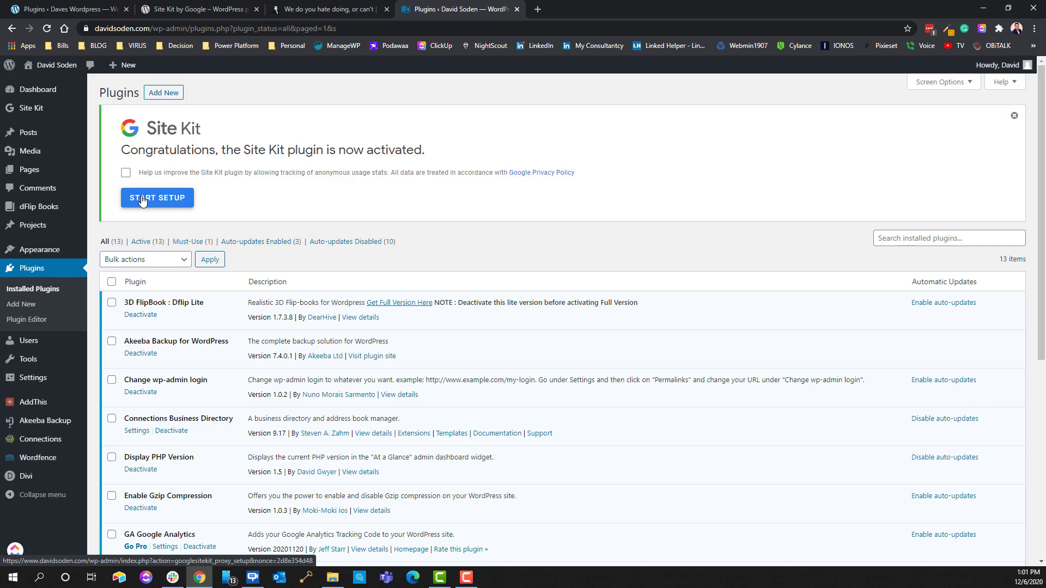
{"action": "left_click", "coordinate": [151, 206]}
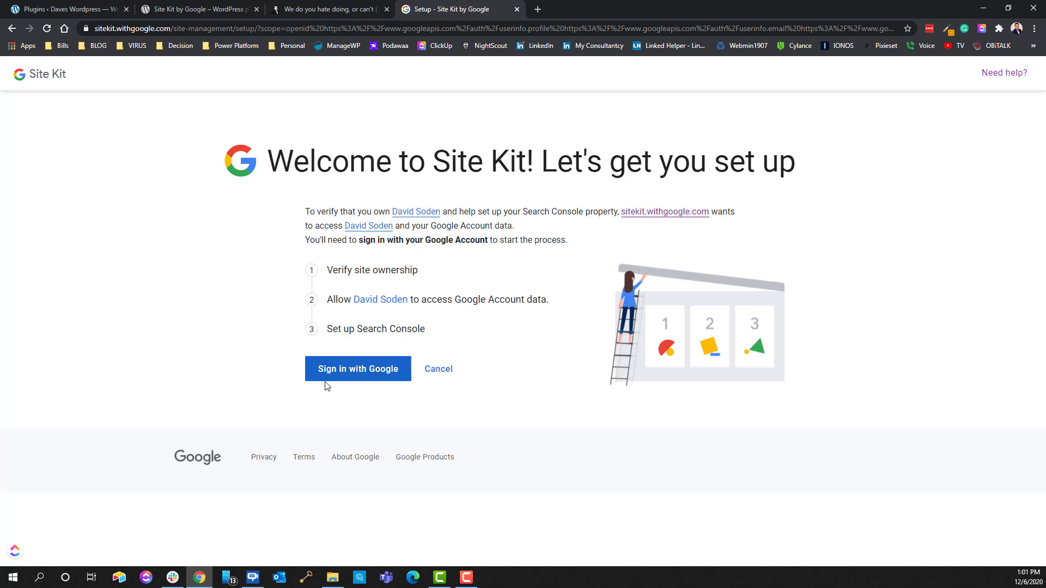
{"action": "left_click", "coordinate": [365, 375]}
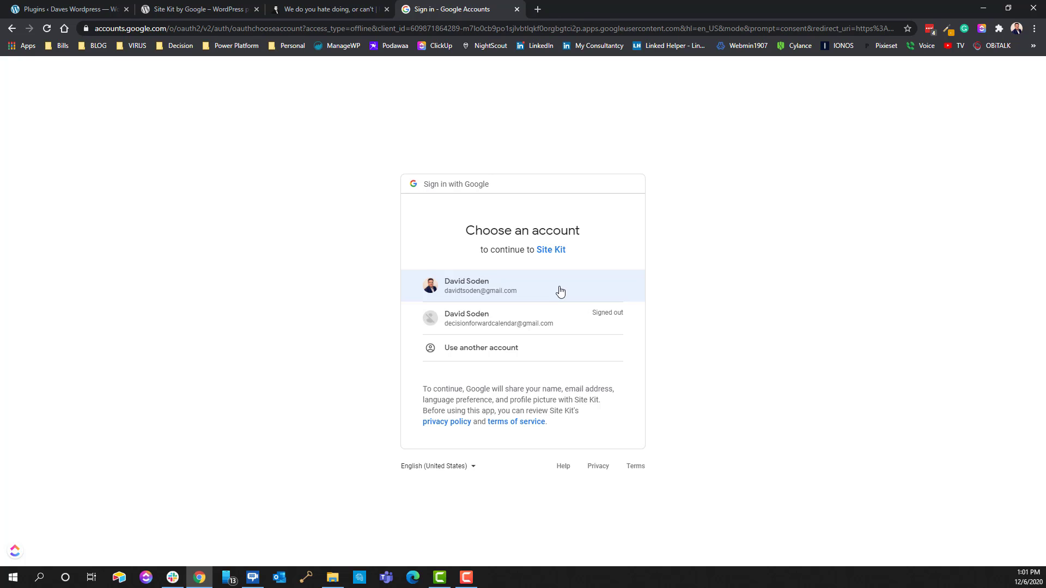
{"action": "left_click", "coordinate": [535, 289]}
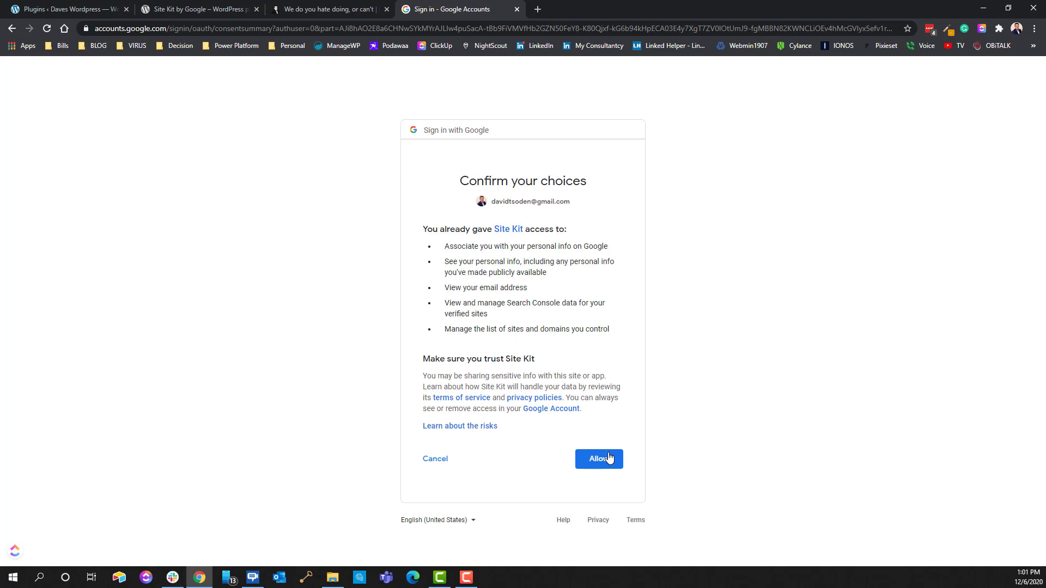
{"action": "left_click", "coordinate": [609, 459]}
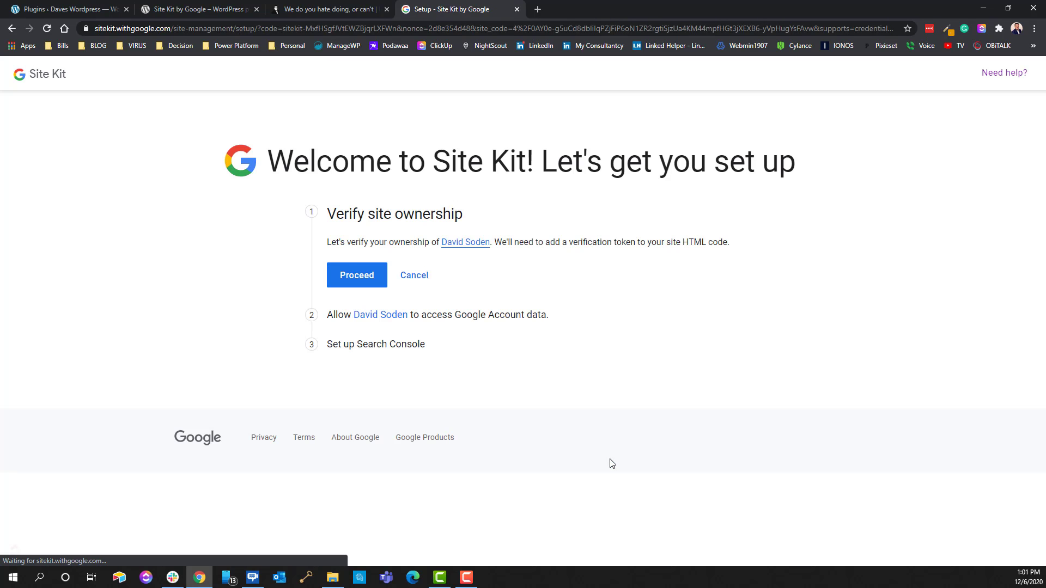
Step: Verify ownership of the site and allow it to access the Google Account data
{"action": "left_click", "coordinate": [355, 276]}
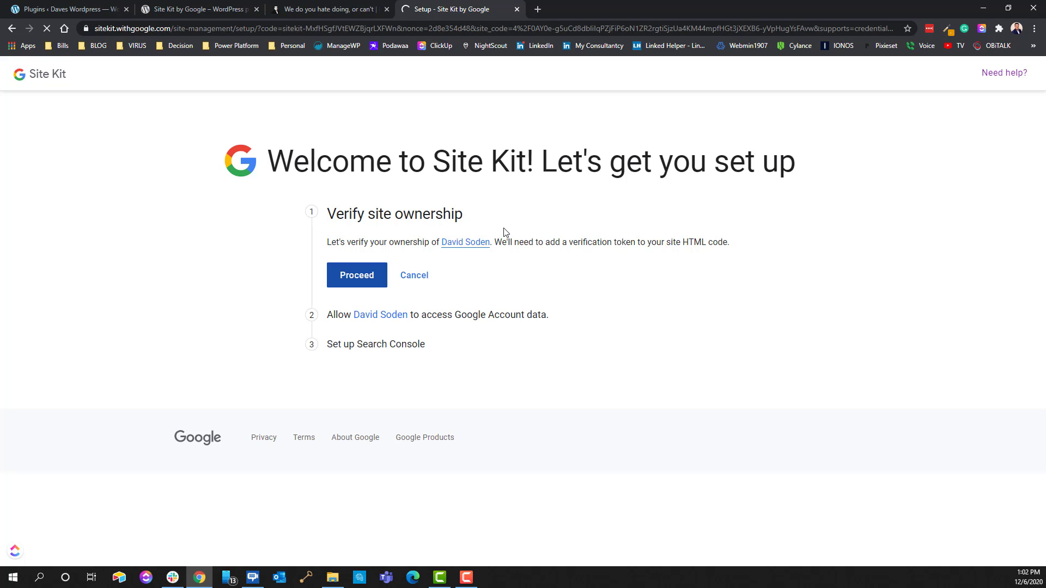
{"action": "left_click", "coordinate": [364, 286]}
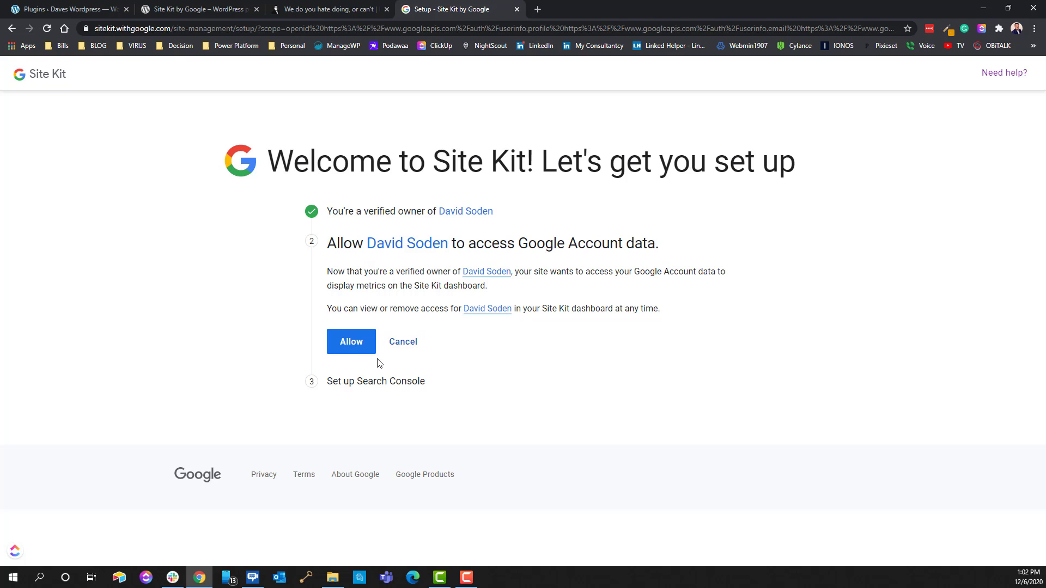
{"action": "left_click", "coordinate": [351, 344]}
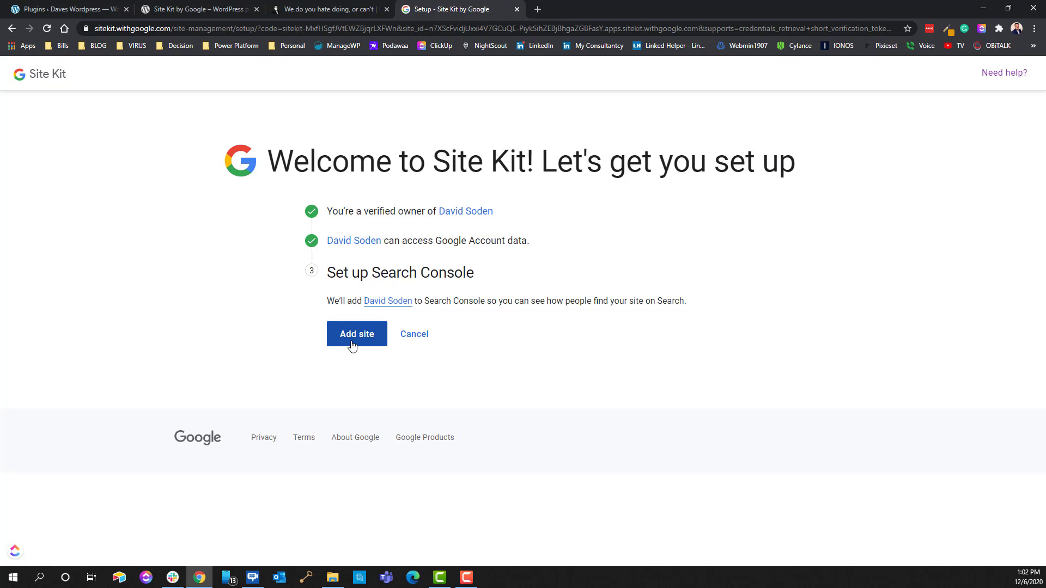
Step: Add the site to Search Console and open the Site Kit dashboard to check the Search Console service
{"action": "left_click", "coordinate": [352, 345]}
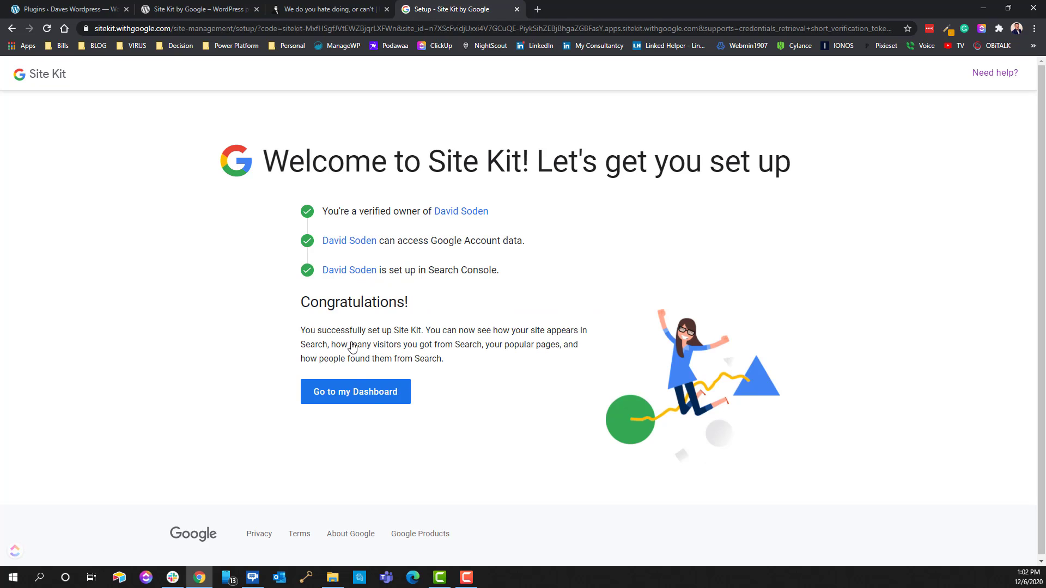
{"action": "left_click", "coordinate": [354, 393]}
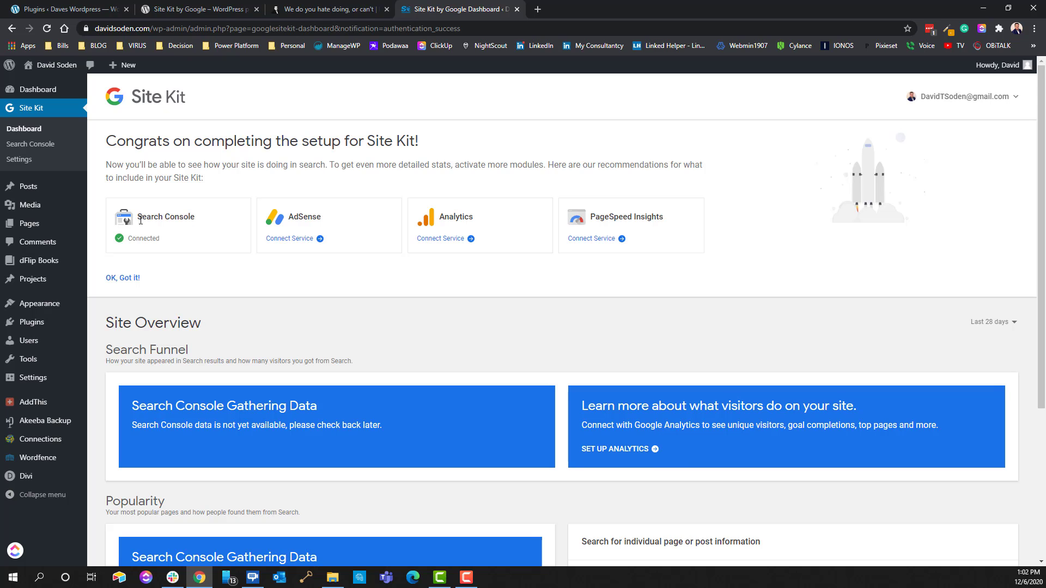
{"action": "left_click_drag", "start_coordinate": [137, 217], "coordinate": [226, 221]}
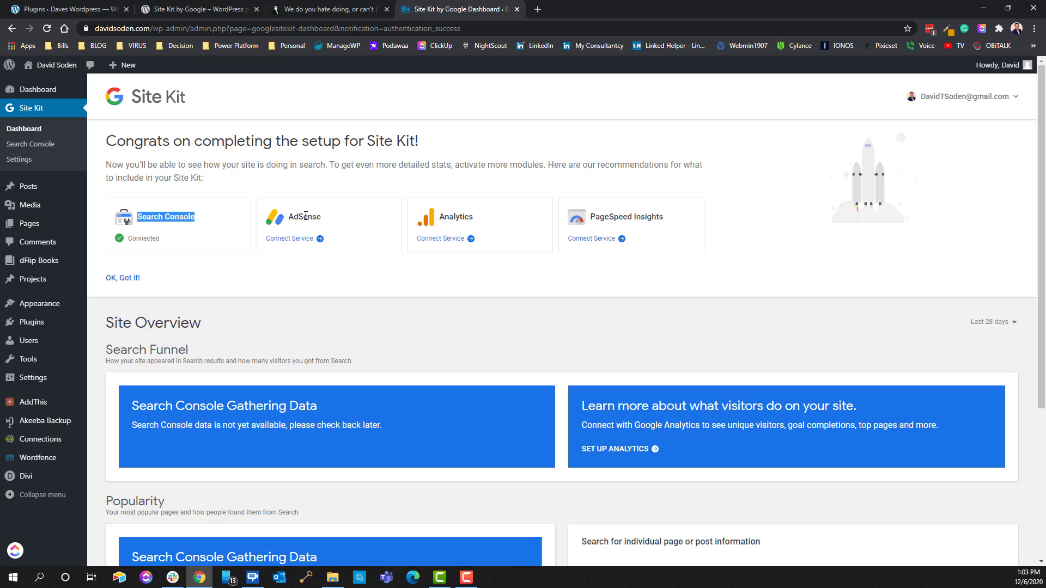
Step: Connect the Analytics service with the site owner's Google account, allow access and configure it with the All Web Site Data view
{"action": "left_click", "coordinate": [452, 239]}
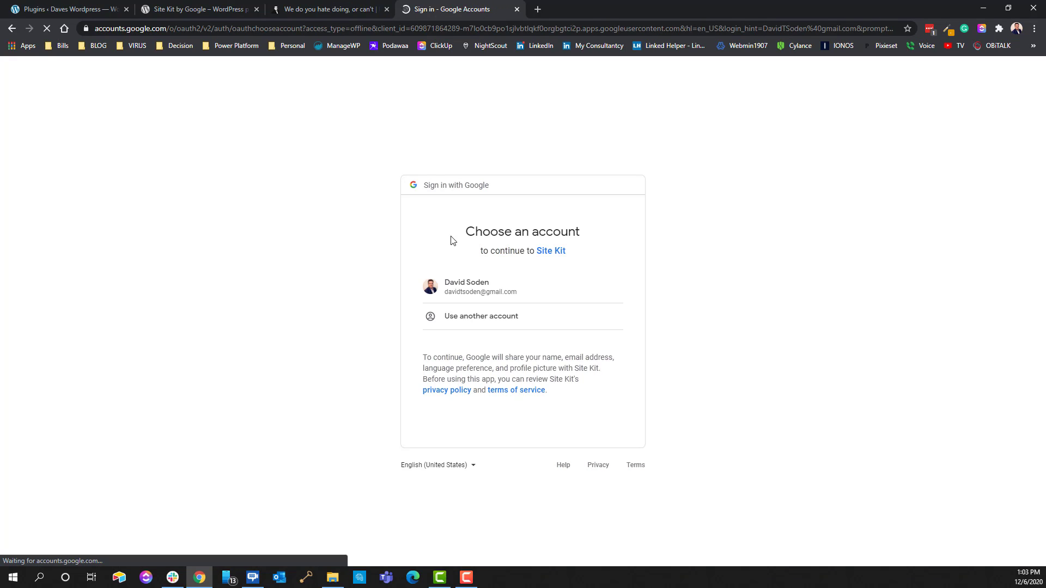
{"action": "left_click", "coordinate": [475, 294]}
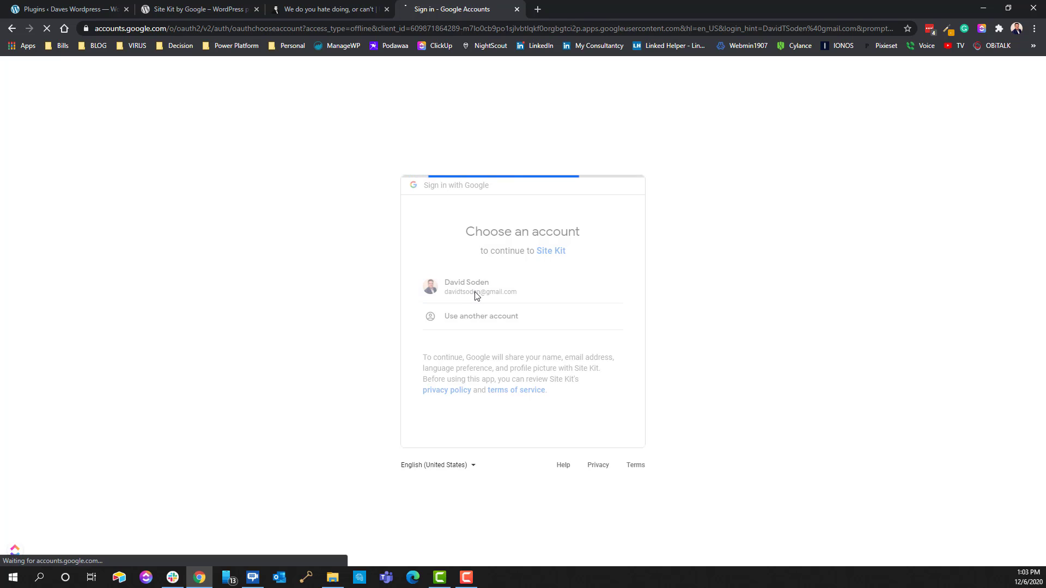
{"action": "left_click", "coordinate": [609, 467]}
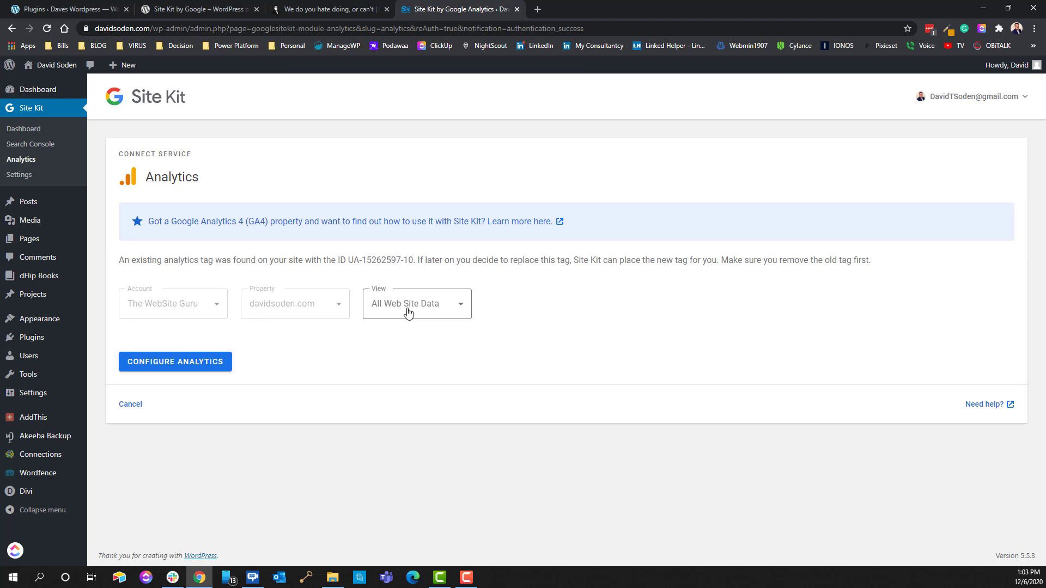
{"action": "left_click", "coordinate": [180, 362]}
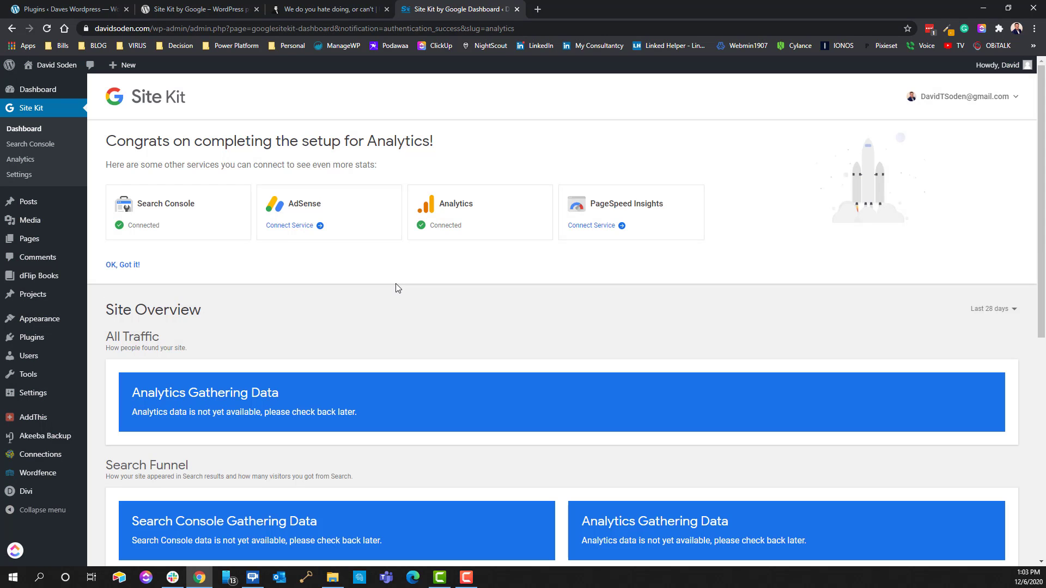
Step: Connect the PageSpeed Insights service and dismiss the setup completion notice
{"action": "left_click", "coordinate": [605, 226]}
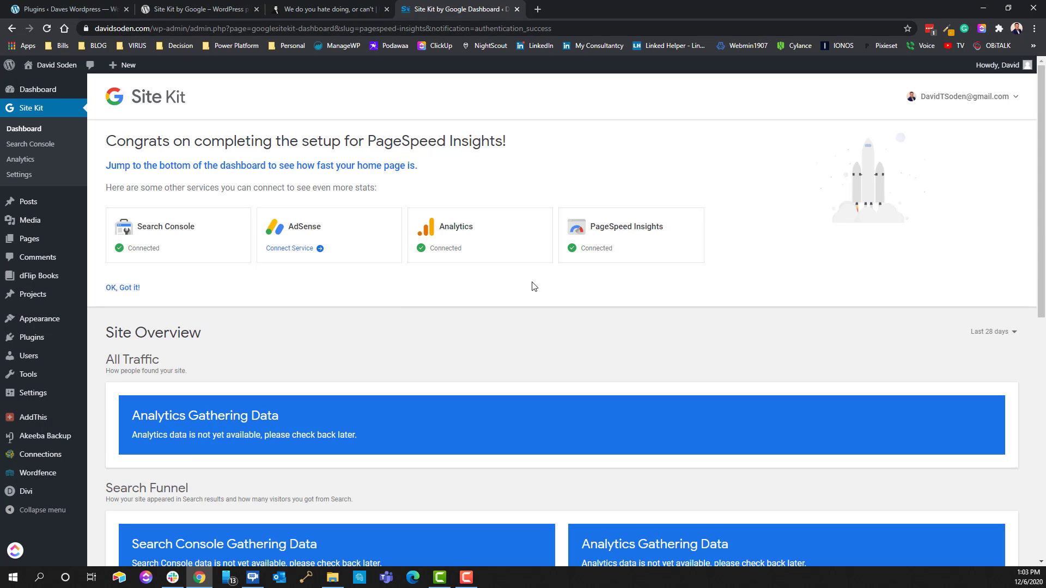
{"action": "left_click", "coordinate": [122, 288]}
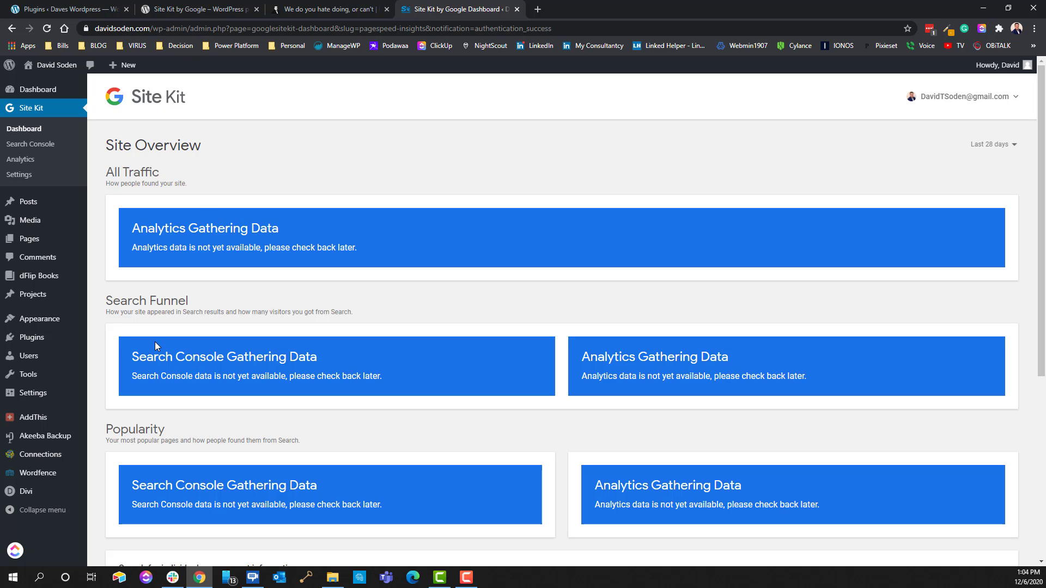
Step: Review the dashboard's All Traffic, Search Funnel, Popularity, page search and Page Speed and Experience sections
{"action": "scroll", "coordinate": [385, 366], "scroll_direction": "down", "scroll_amount": 5}
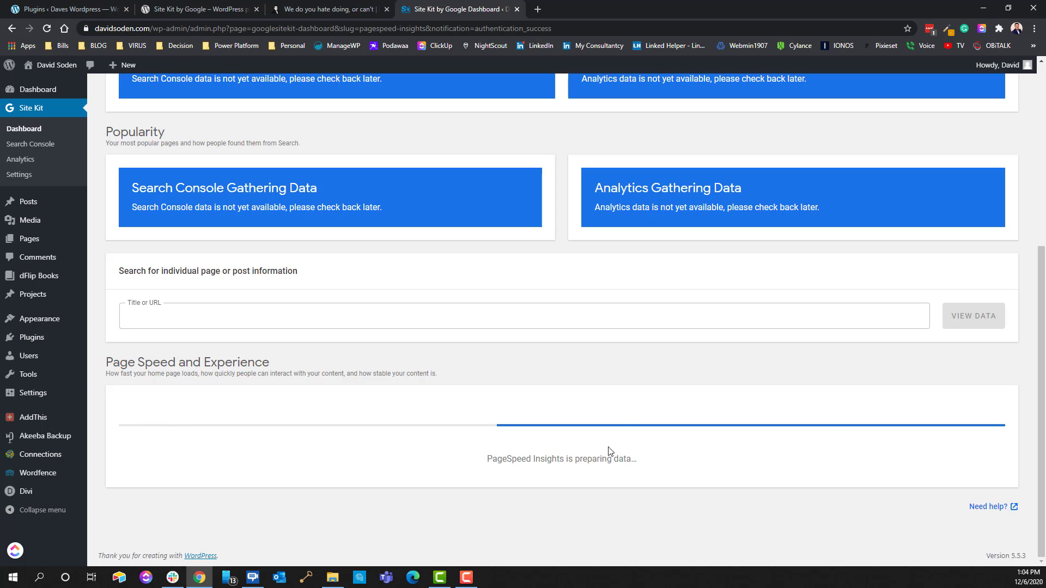
{"action": "scroll", "coordinate": [512, 448], "scroll_direction": "up", "scroll_amount": 3}
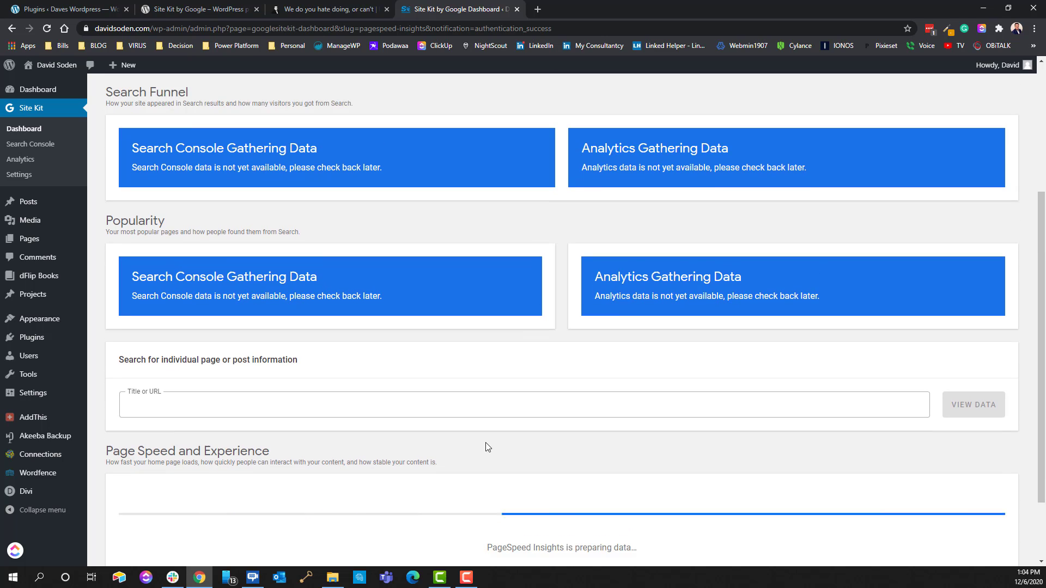
{"action": "scroll", "coordinate": [492, 449], "scroll_direction": "down", "scroll_amount": 1}
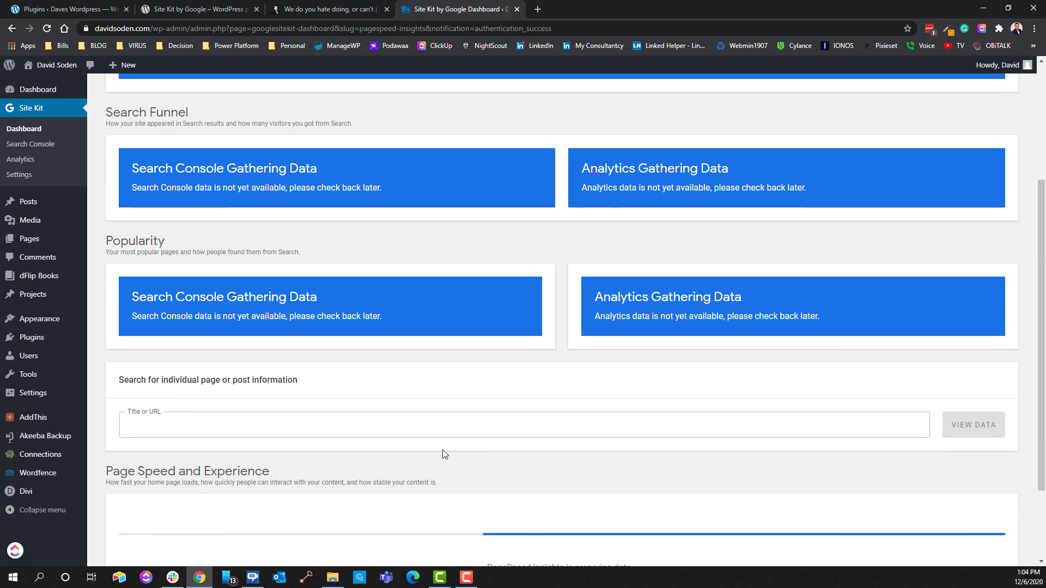
{"action": "scroll", "coordinate": [440, 451], "scroll_direction": "down", "scroll_amount": 1}
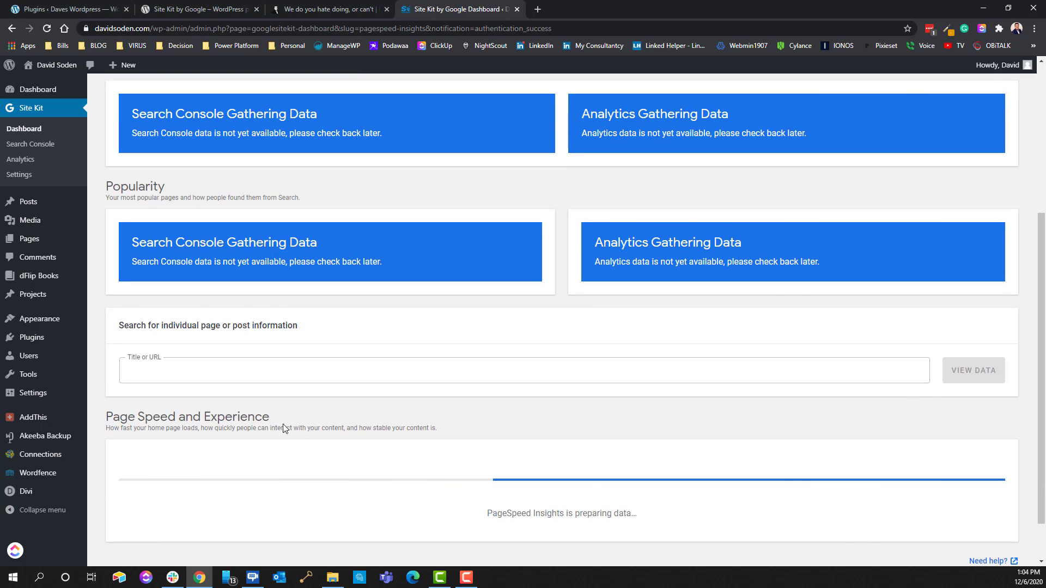
{"action": "scroll", "coordinate": [311, 452], "scroll_direction": "up", "scroll_amount": 1}
{"action": "scroll", "coordinate": [315, 456], "scroll_direction": "up", "scroll_amount": 1}
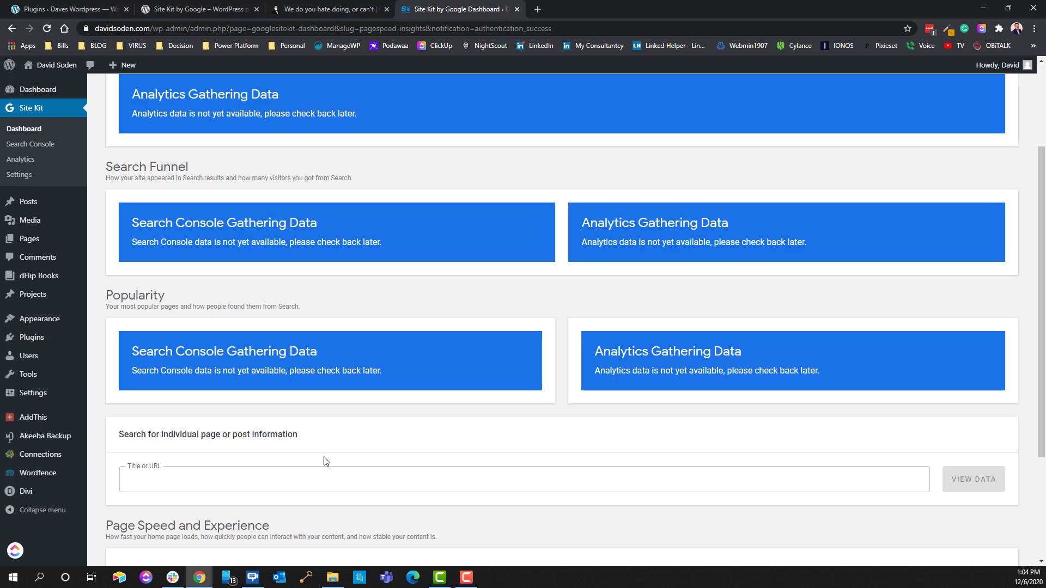
{"action": "scroll", "coordinate": [327, 463], "scroll_direction": "up", "scroll_amount": 1}
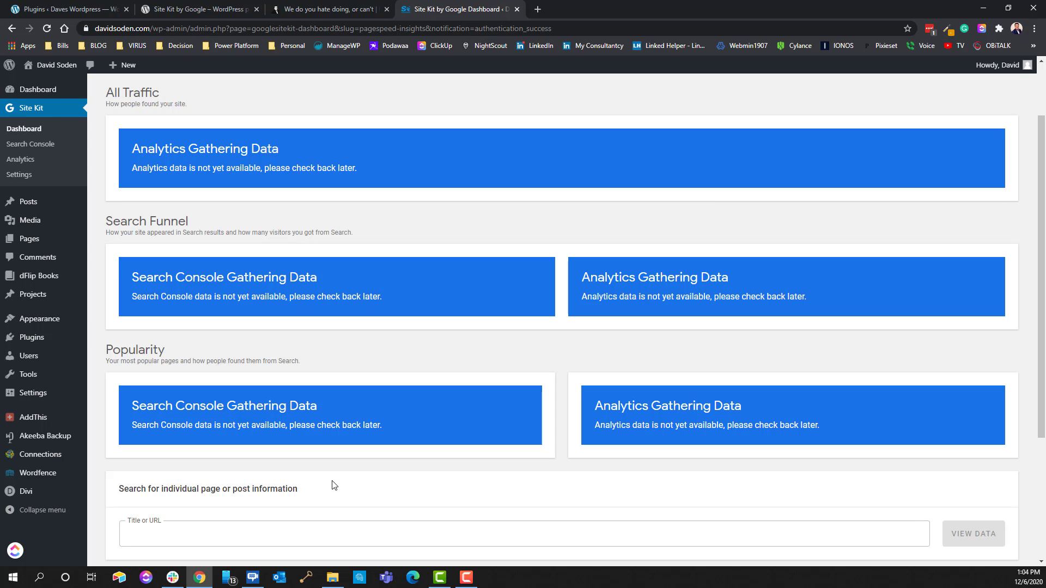
{"action": "scroll", "coordinate": [333, 485], "scroll_direction": "down", "scroll_amount": 4}
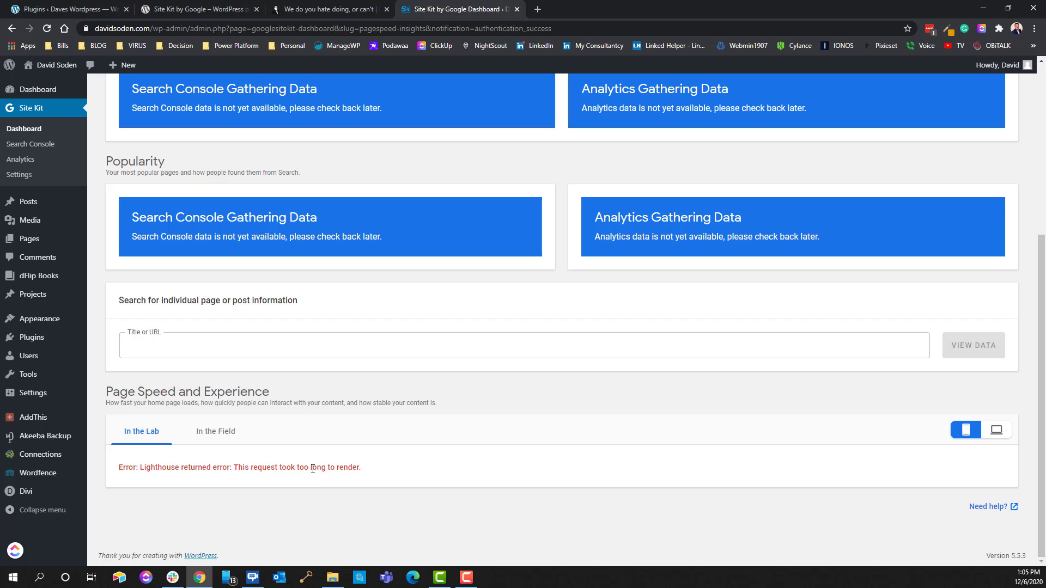
{"action": "scroll", "coordinate": [326, 447], "scroll_direction": "up", "scroll_amount": 2}
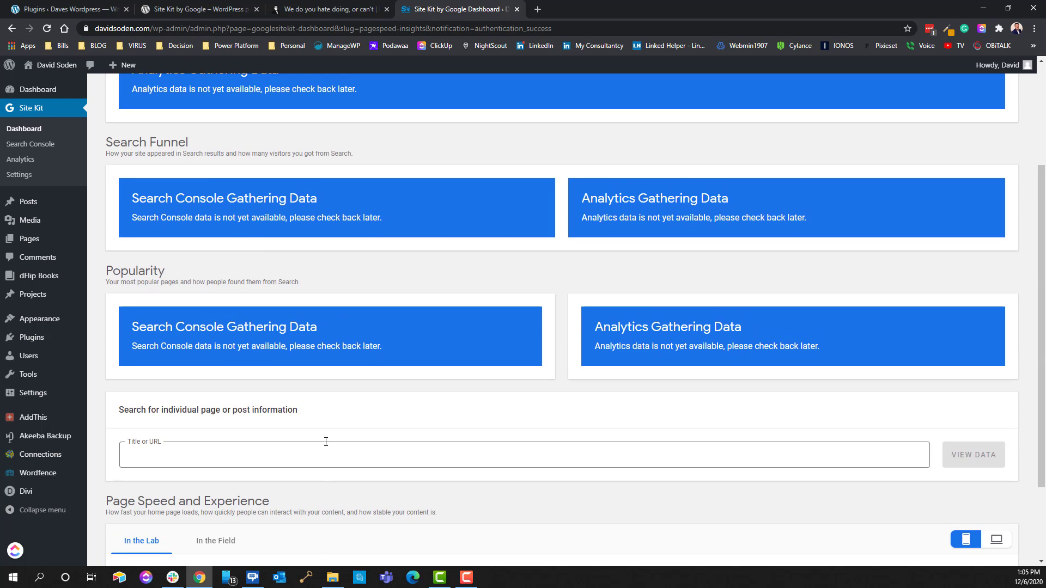
{"action": "scroll", "coordinate": [326, 446], "scroll_direction": "up", "scroll_amount": 3}
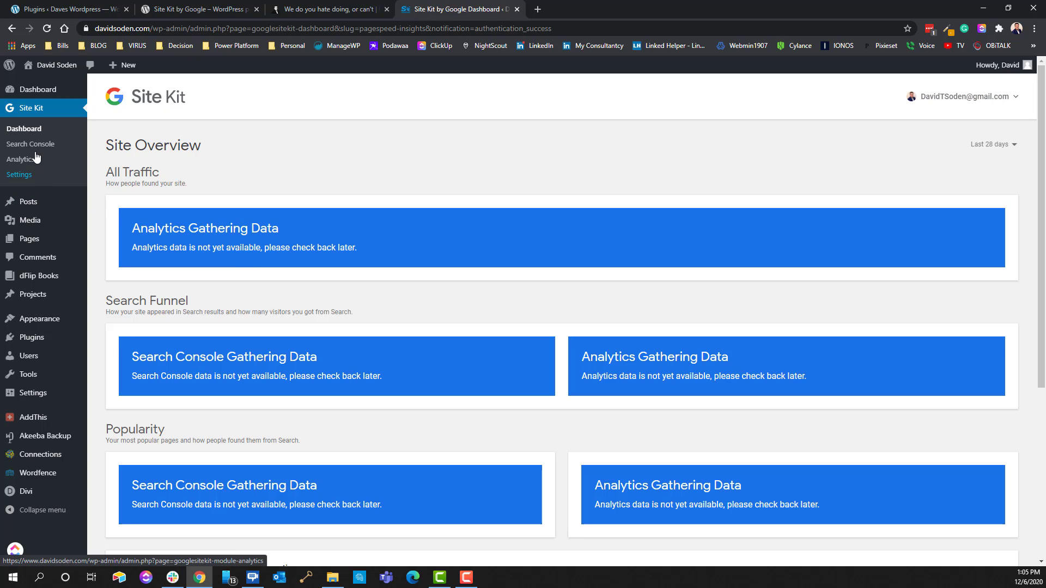
Step: Reload the Site Kit dashboard and recheck its Page Speed and Experience section
{"action": "left_click", "coordinate": [47, 28]}
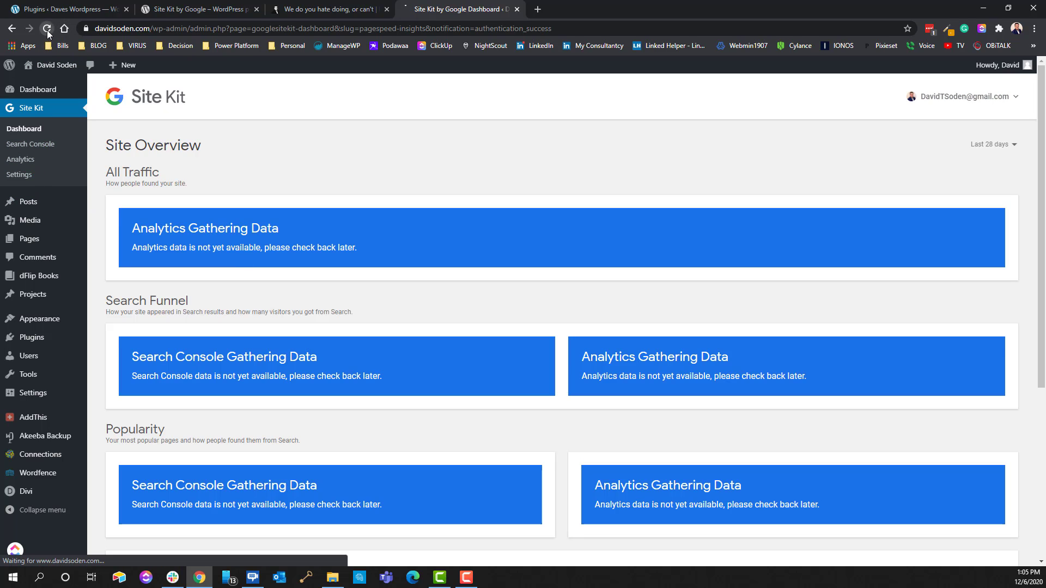
{"action": "scroll", "coordinate": [529, 334], "scroll_direction": "down", "scroll_amount": 6}
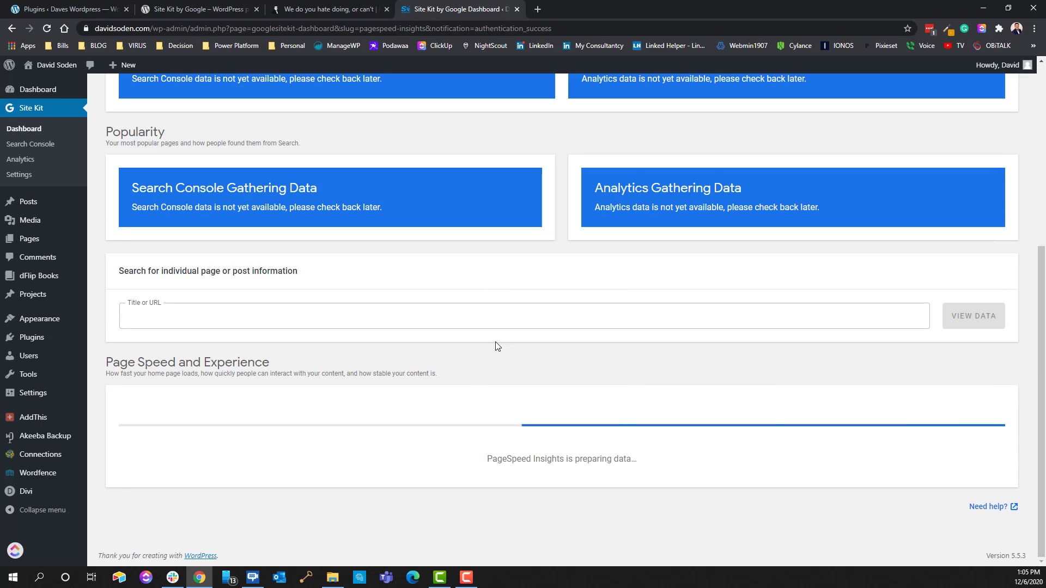
{"action": "scroll", "coordinate": [538, 445], "scroll_direction": "up", "scroll_amount": 3}
{"action": "scroll", "coordinate": [540, 448], "scroll_direction": "up", "scroll_amount": 3}
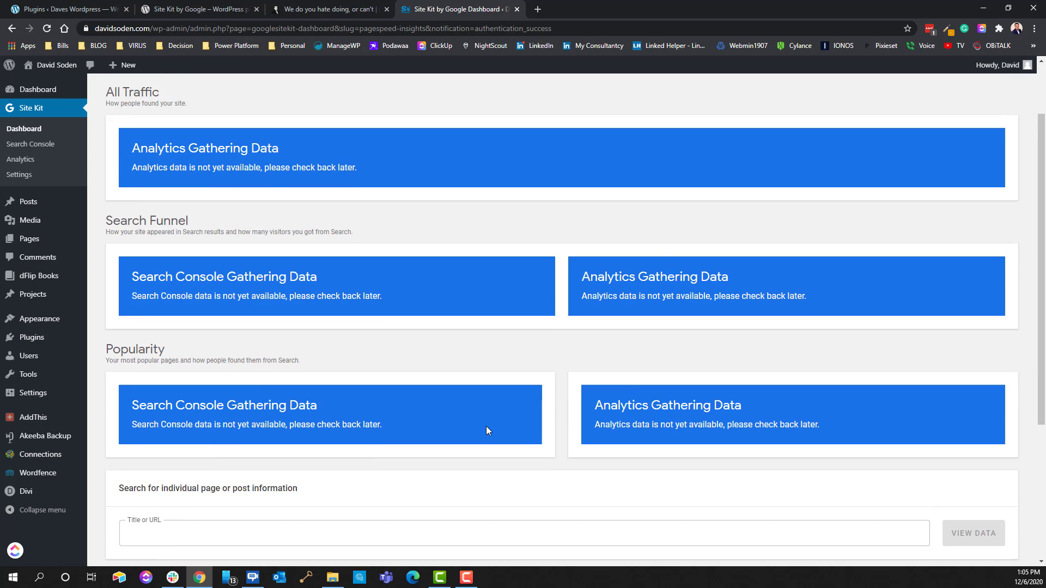
{"action": "scroll", "coordinate": [466, 420], "scroll_direction": "up", "scroll_amount": 1}
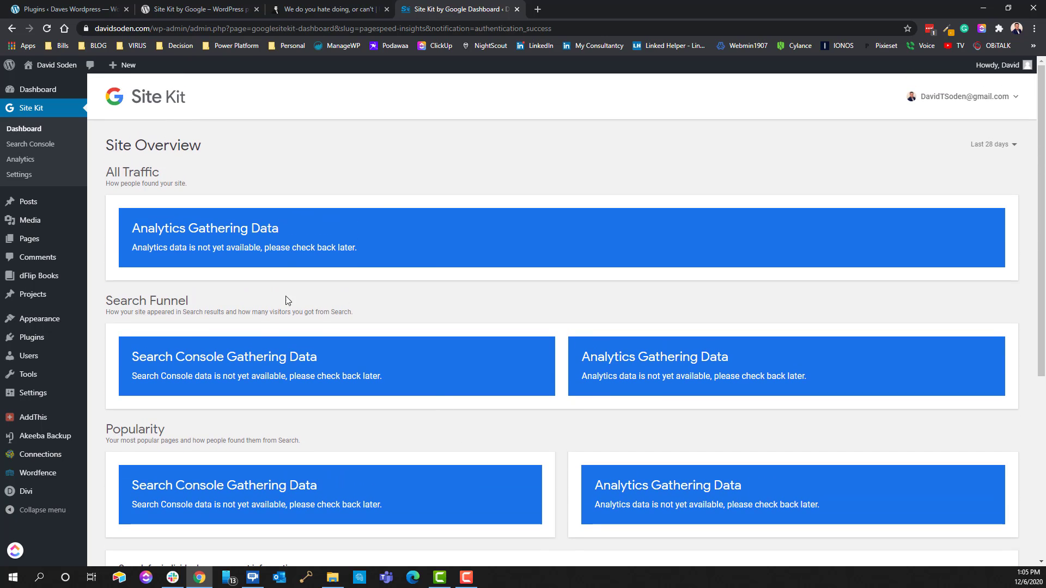
Step: Open Site Kit's Search Console page
{"action": "left_click", "coordinate": [48, 148]}
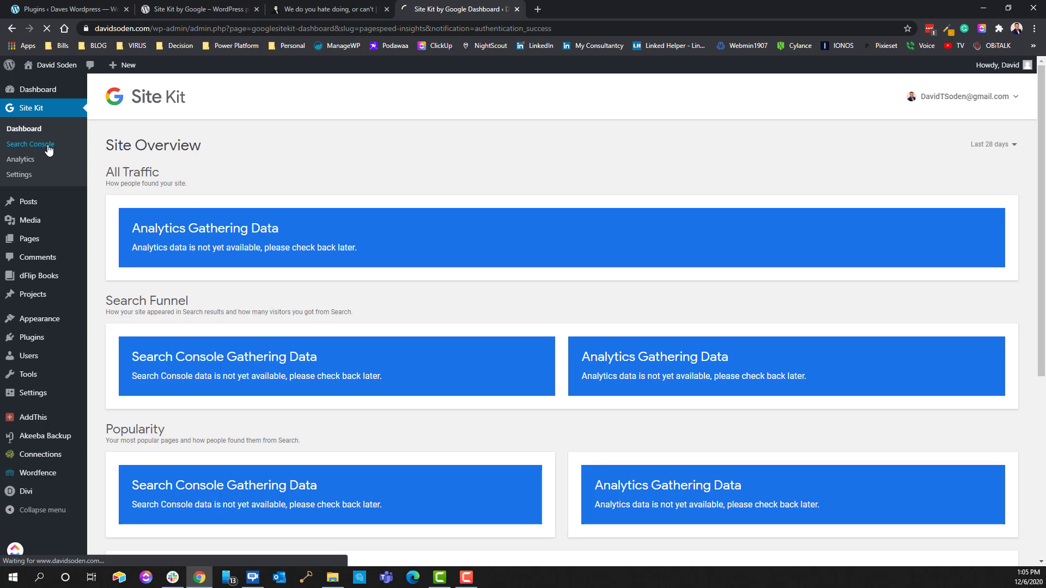